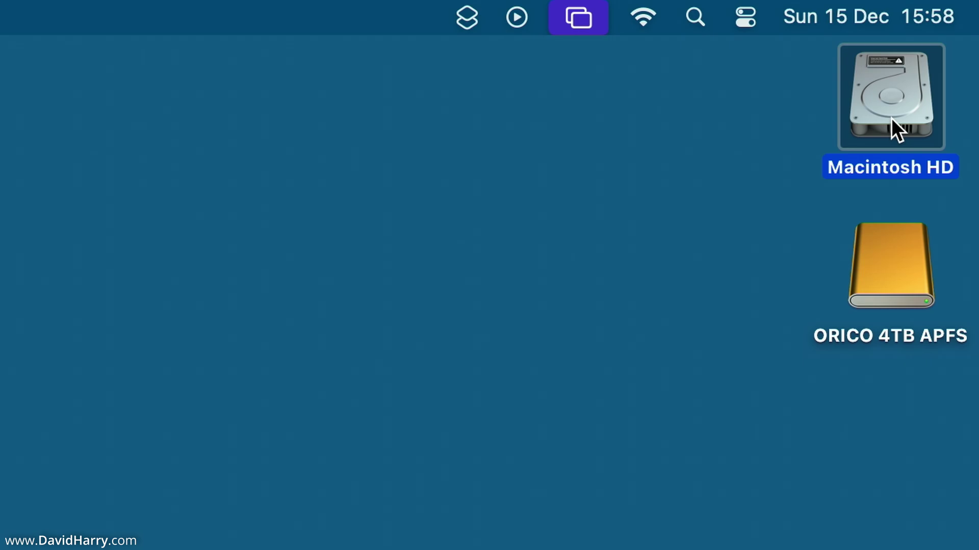
# Select the ORICO 4TB drive, then open Finder Settings to check which disks show on the desktop
pyautogui.click(898, 266)
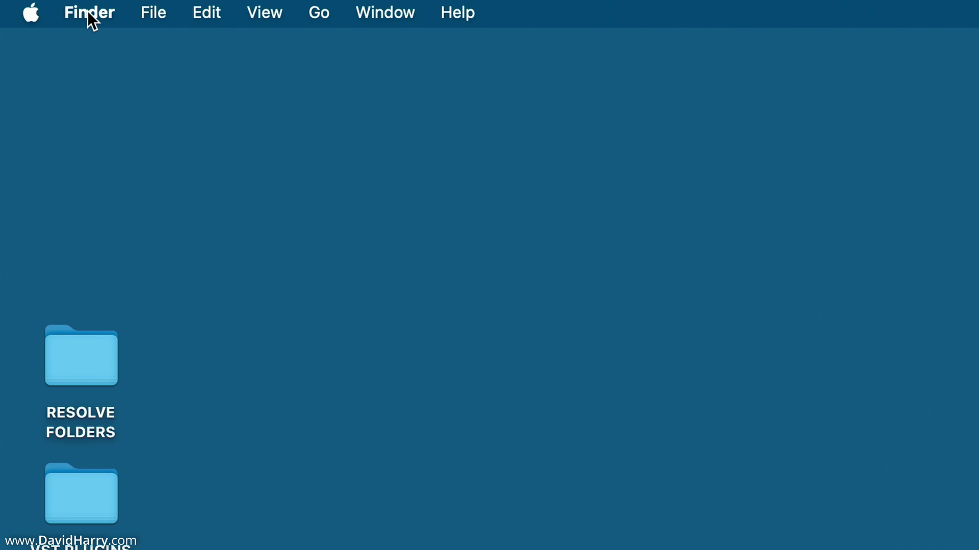
pyautogui.click(87, 11)
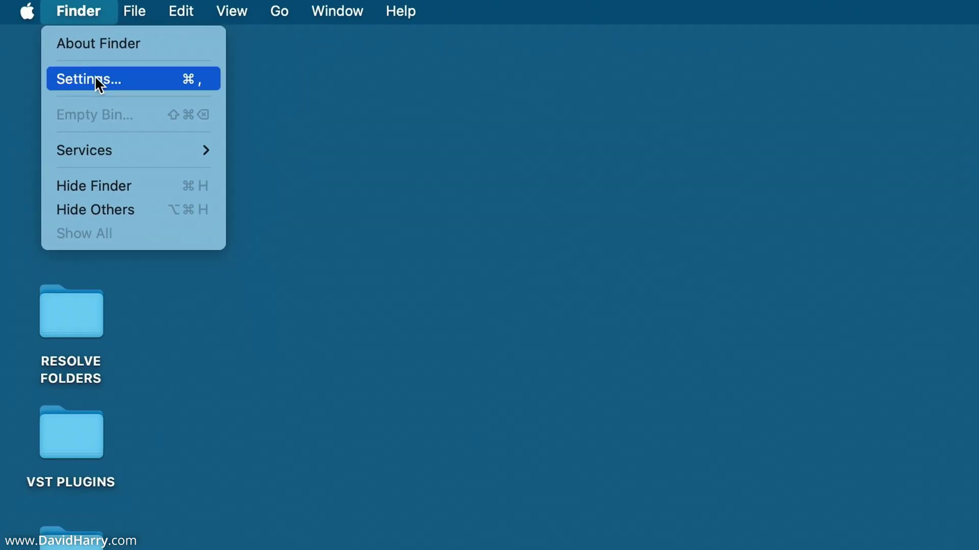
pyautogui.click(56, 46)
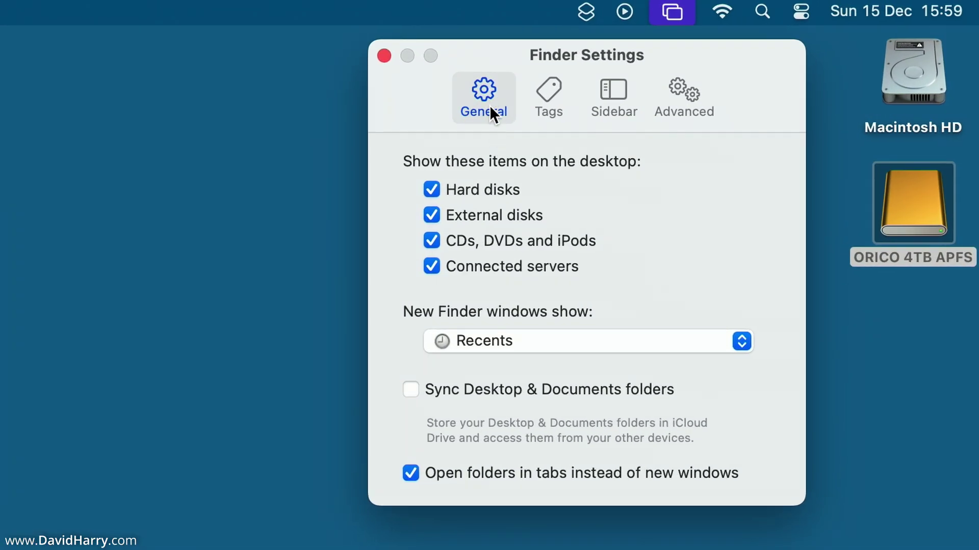
pyautogui.click(685, 91)
pyautogui.click(612, 95)
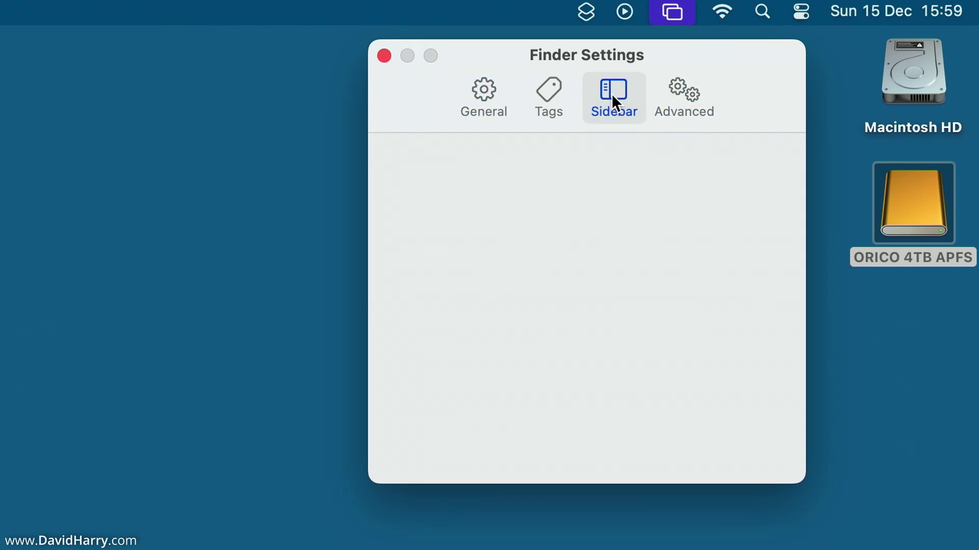
pyautogui.click(544, 94)
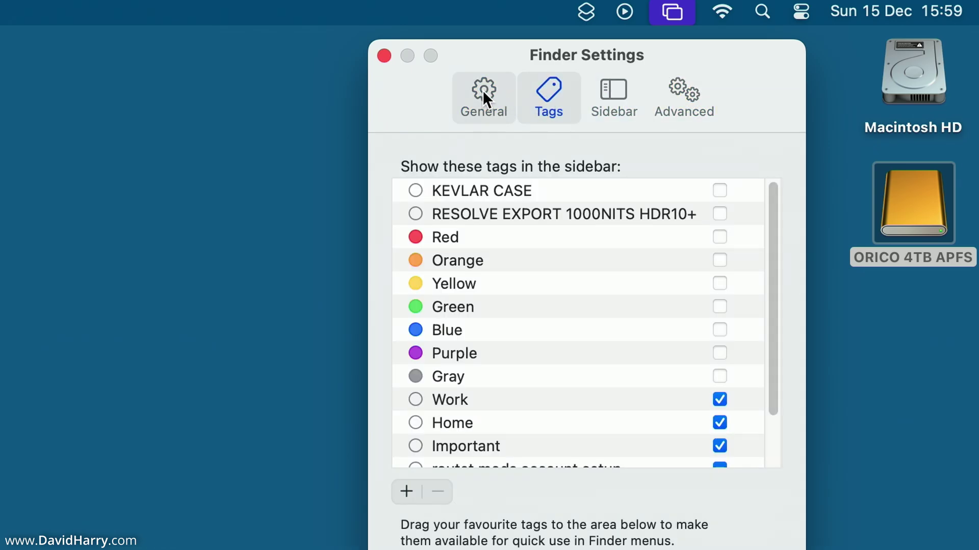
pyautogui.click(483, 89)
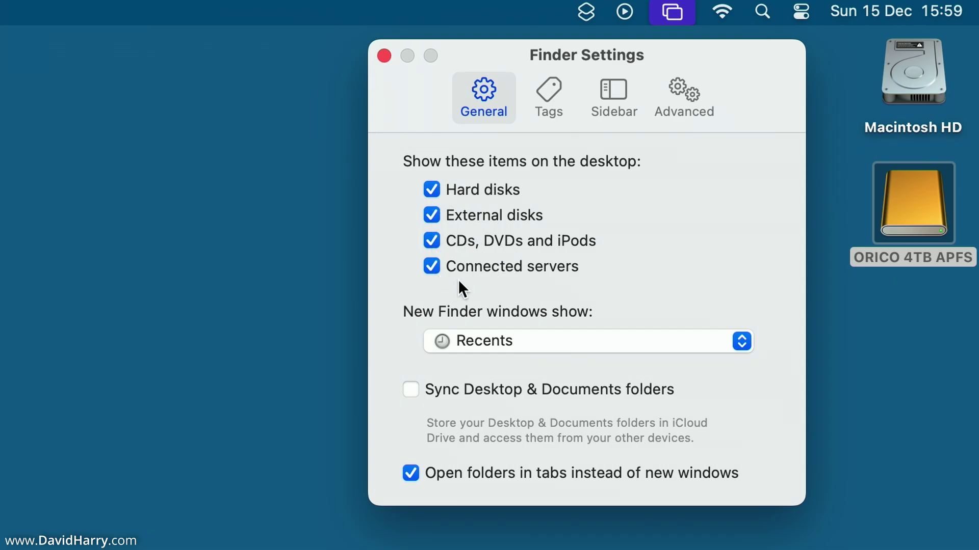
pyautogui.click(432, 189)
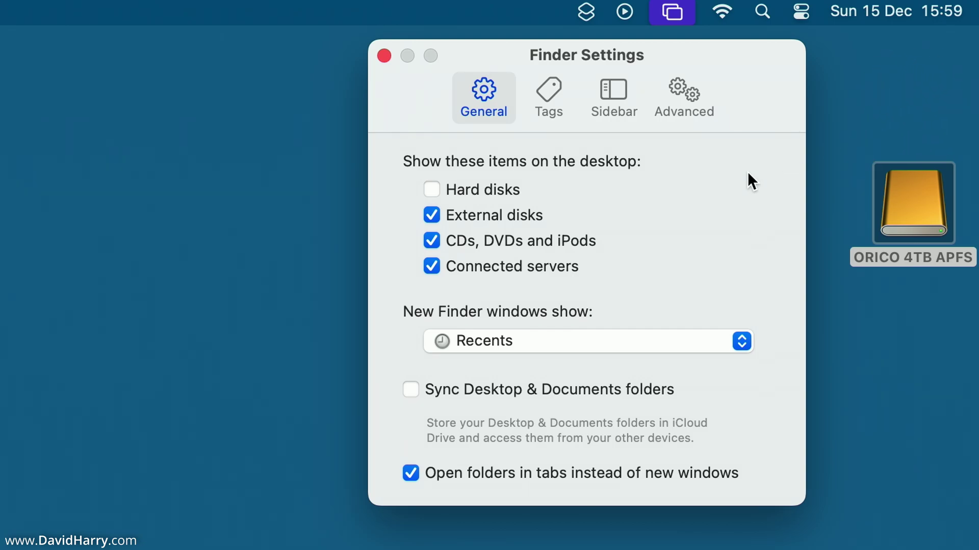
pyautogui.click(434, 189)
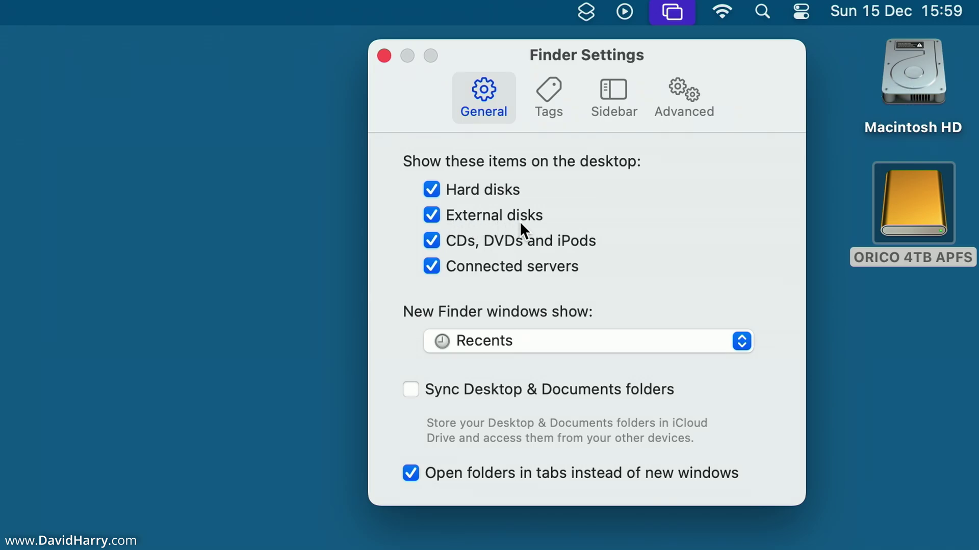
pyautogui.click(432, 214)
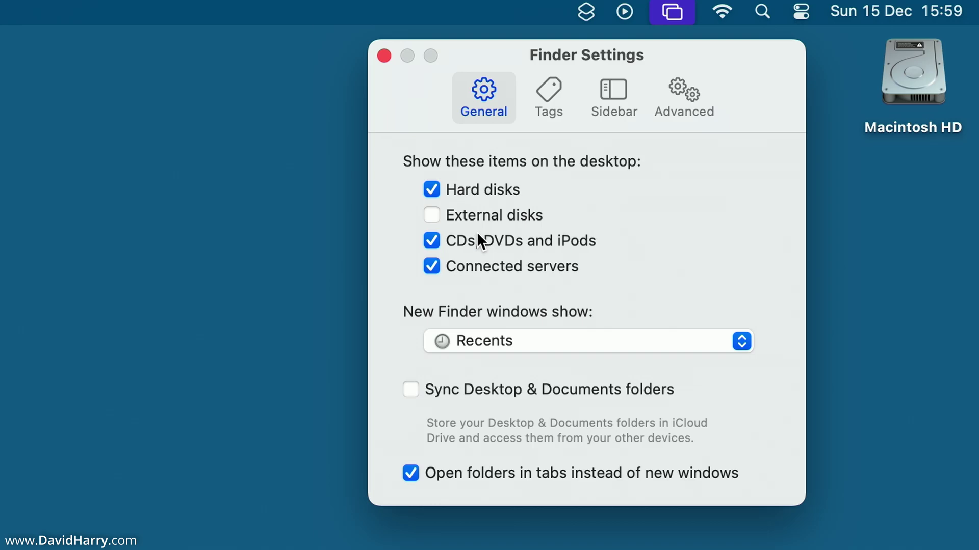
pyautogui.click(433, 215)
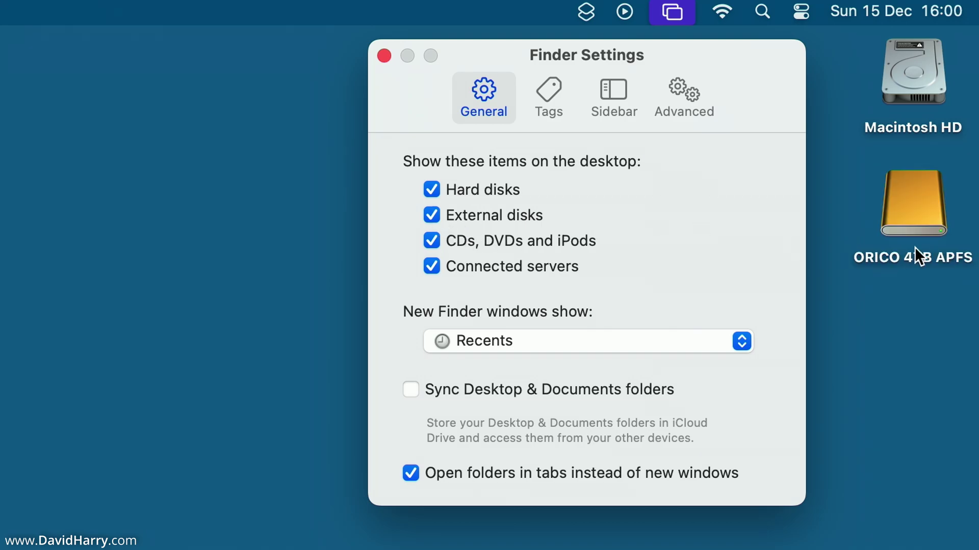